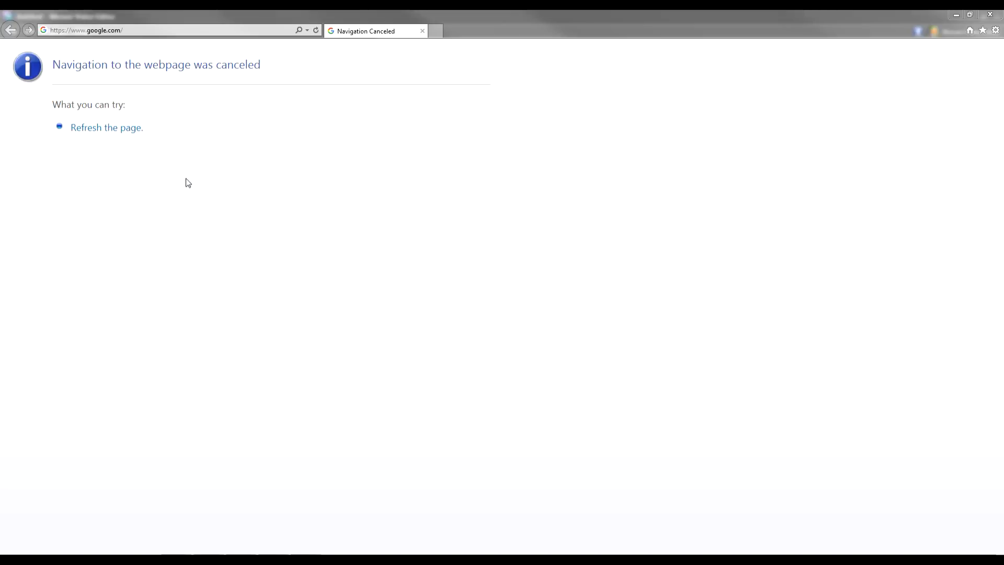
Load the IP-DSLAM login page at 192.168.1.253 in Internet Explorer
left_click(151, 32)
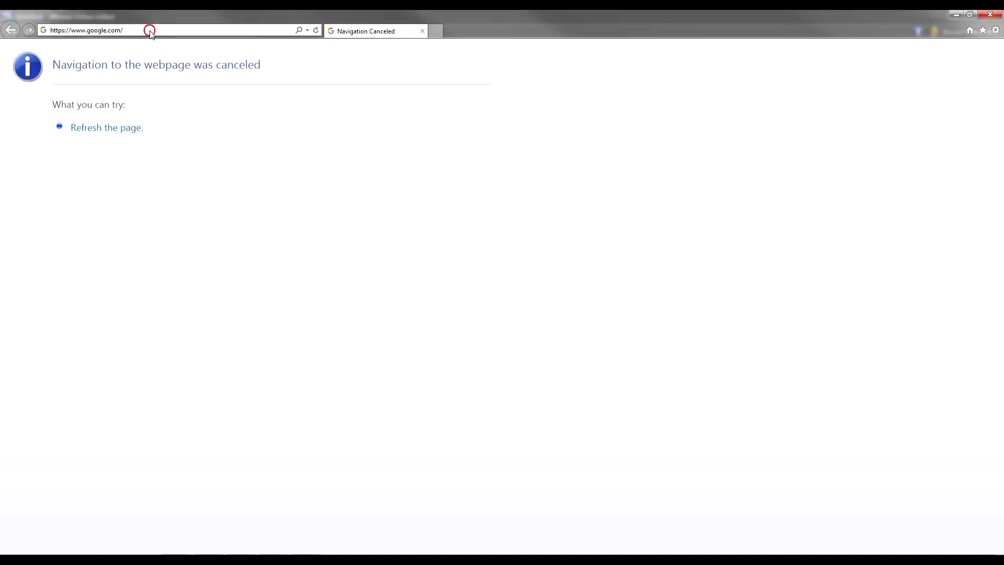
type("192.168.")
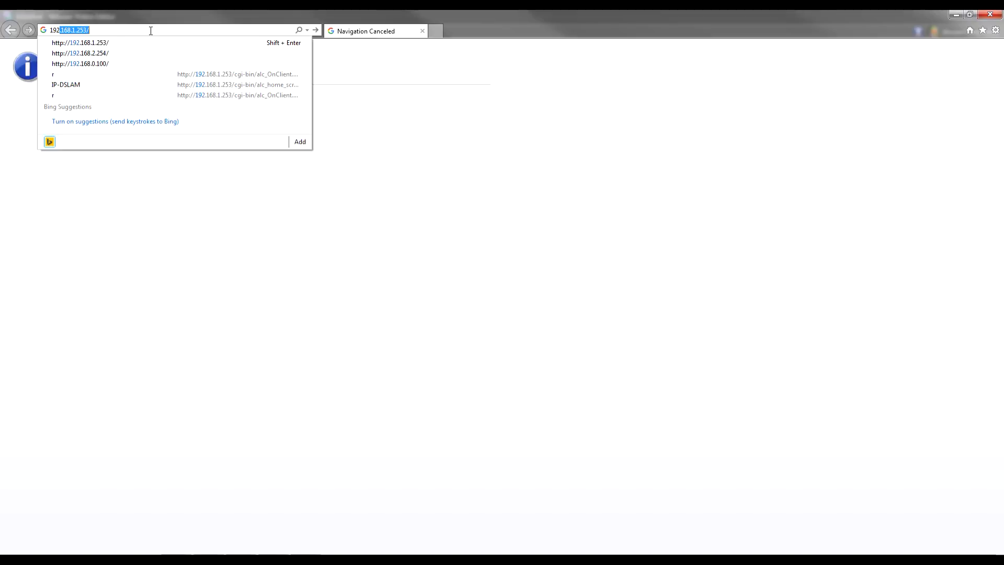
type("1.253")
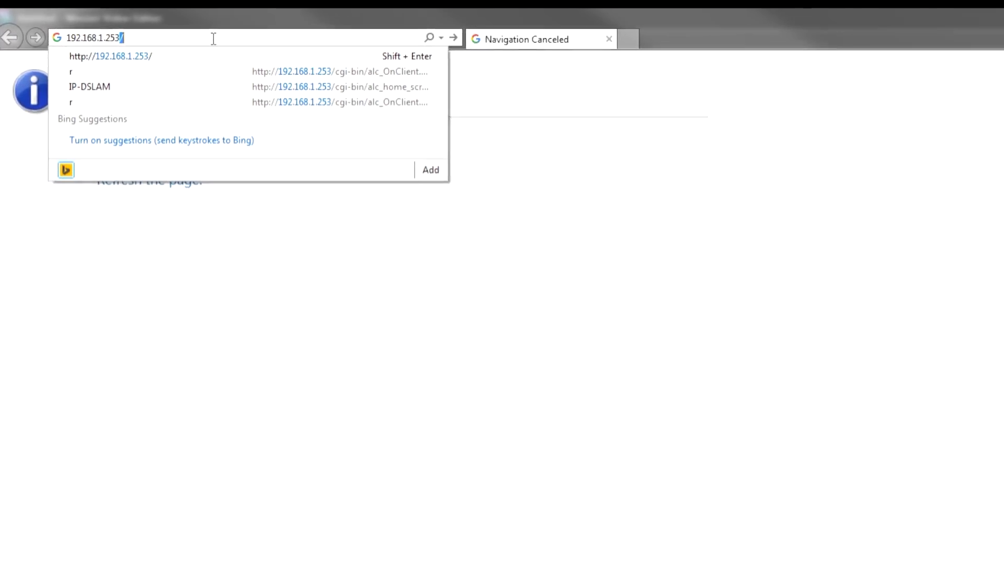
key("Return")
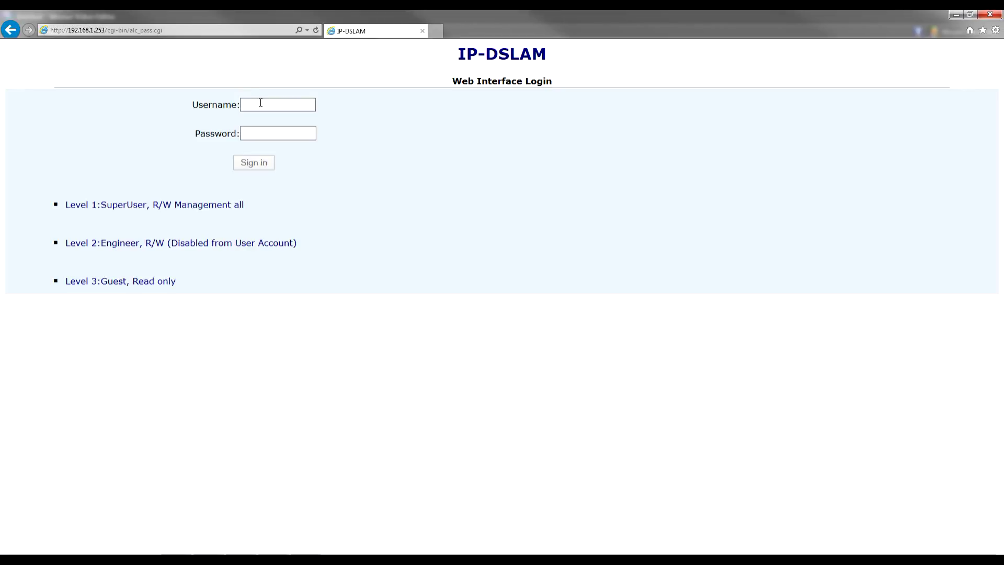
left_click(261, 103)
key("Tab")
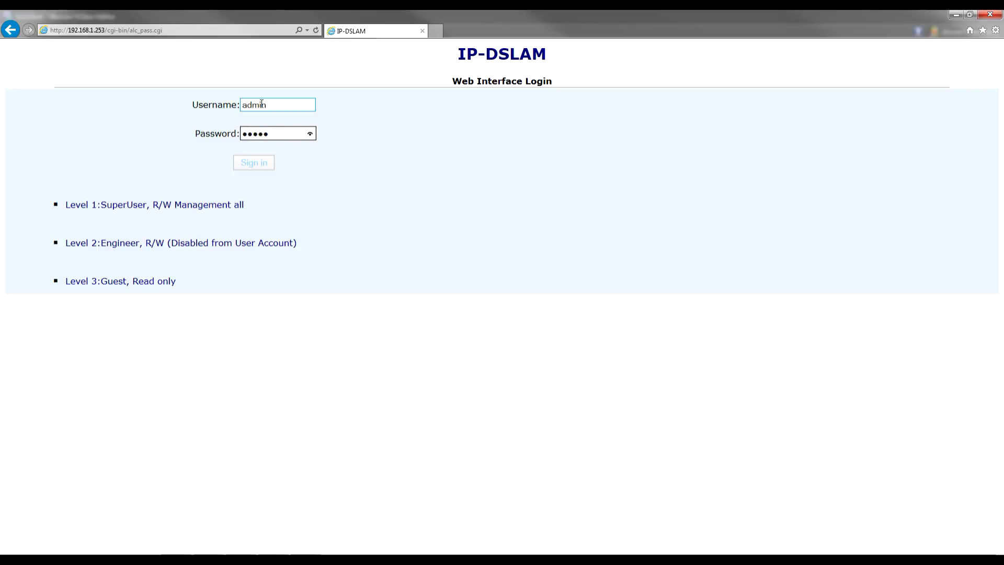
left_click(257, 162)
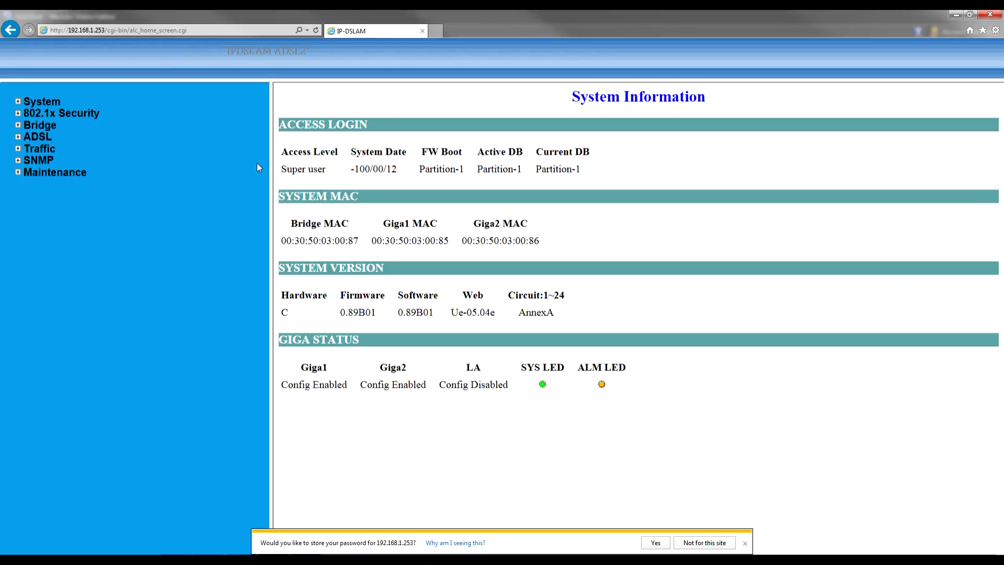
left_click(18, 101)
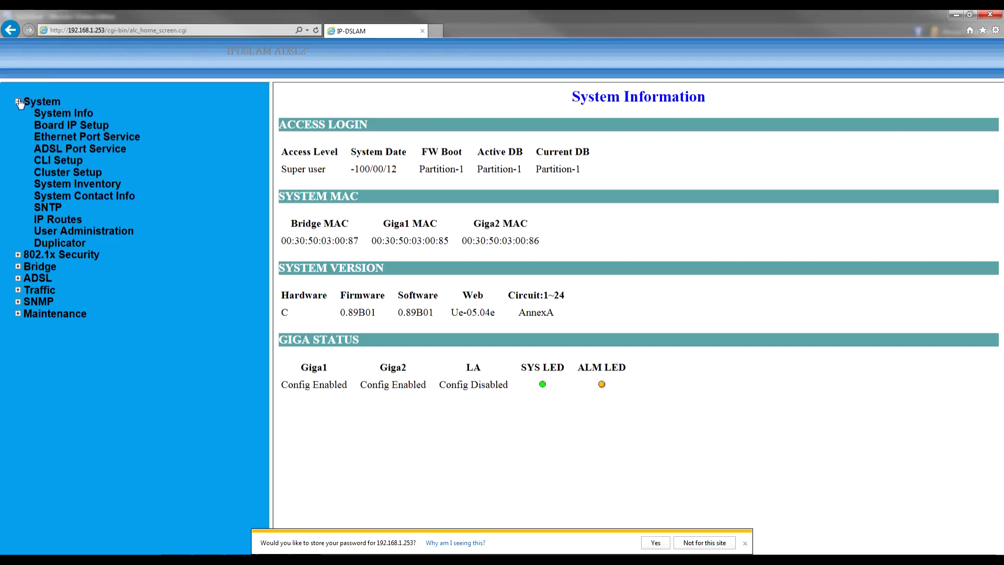
Show Board IP Setup and review the GBE in-band and MGMT out-of-band addresses
left_click(46, 125)
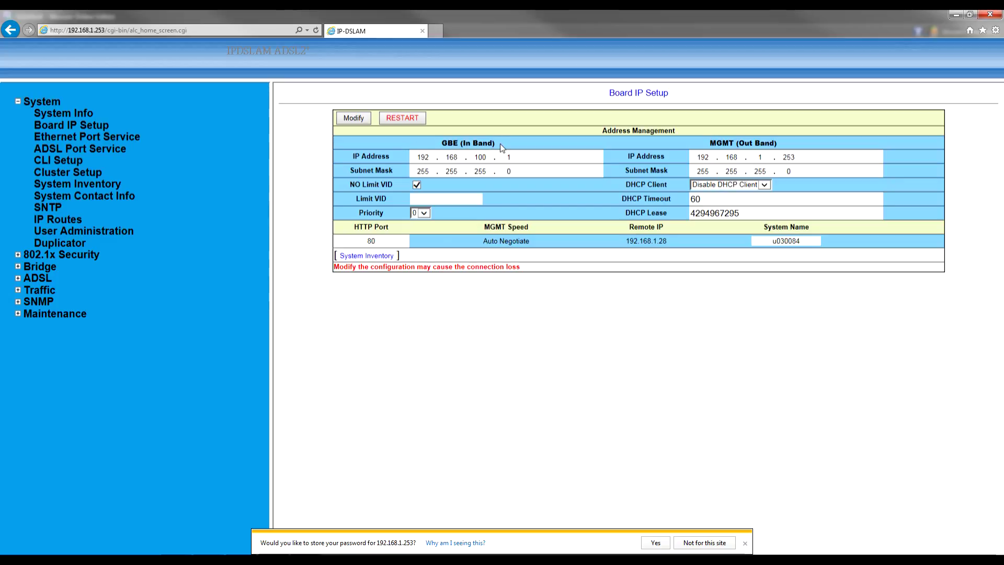
left_click_drag(495, 144, 448, 145)
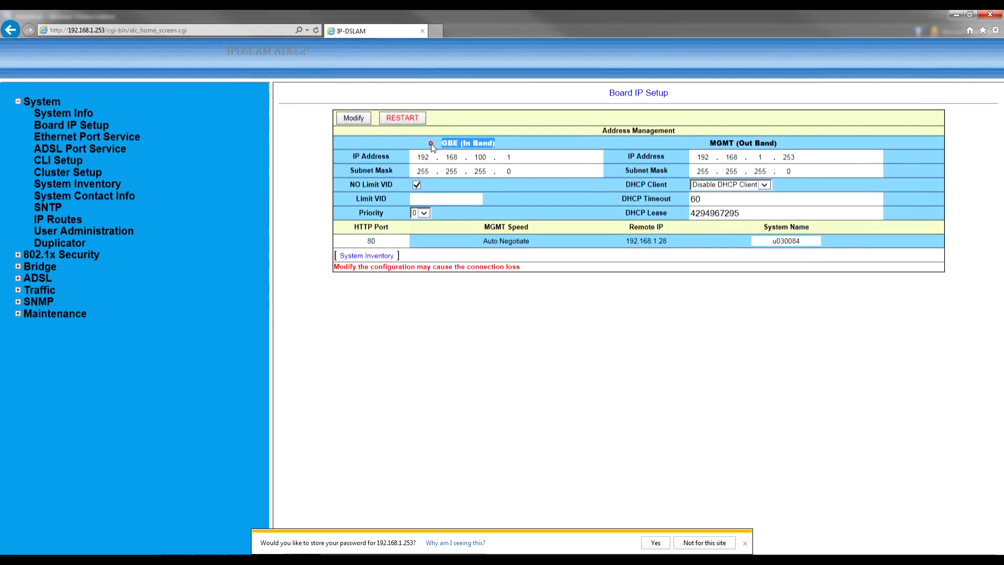
left_click(430, 144)
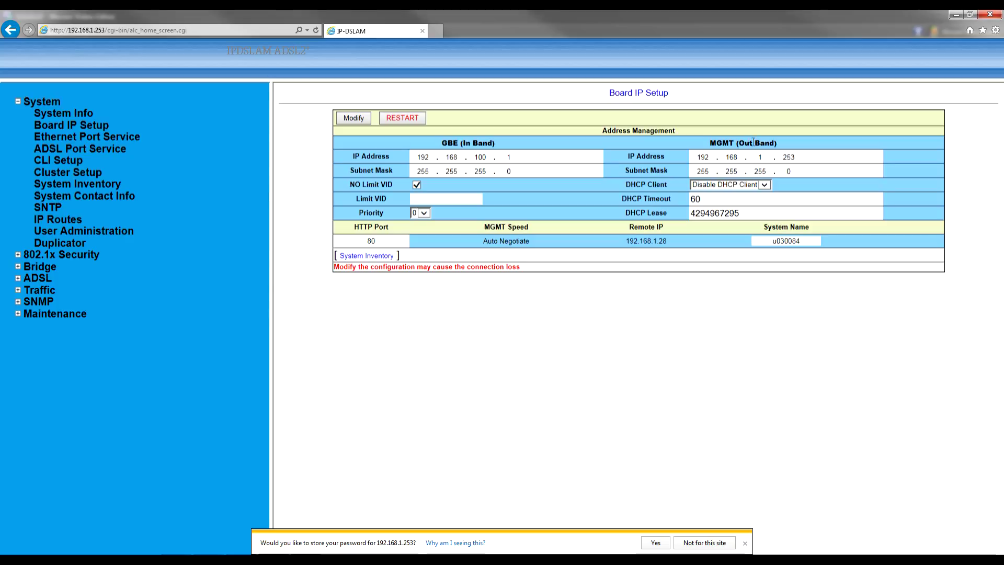
left_click_drag(778, 142, 736, 143)
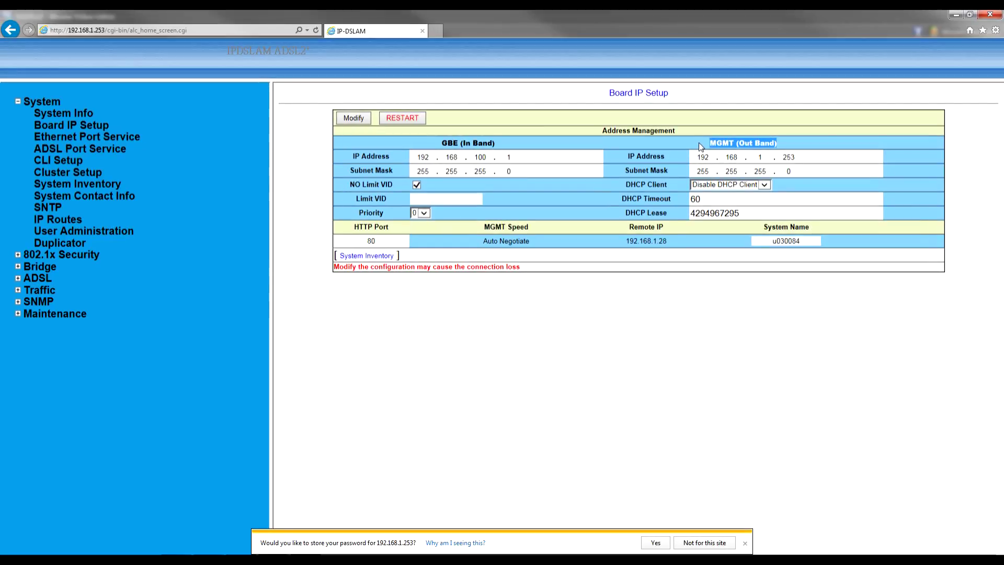
left_click(699, 143)
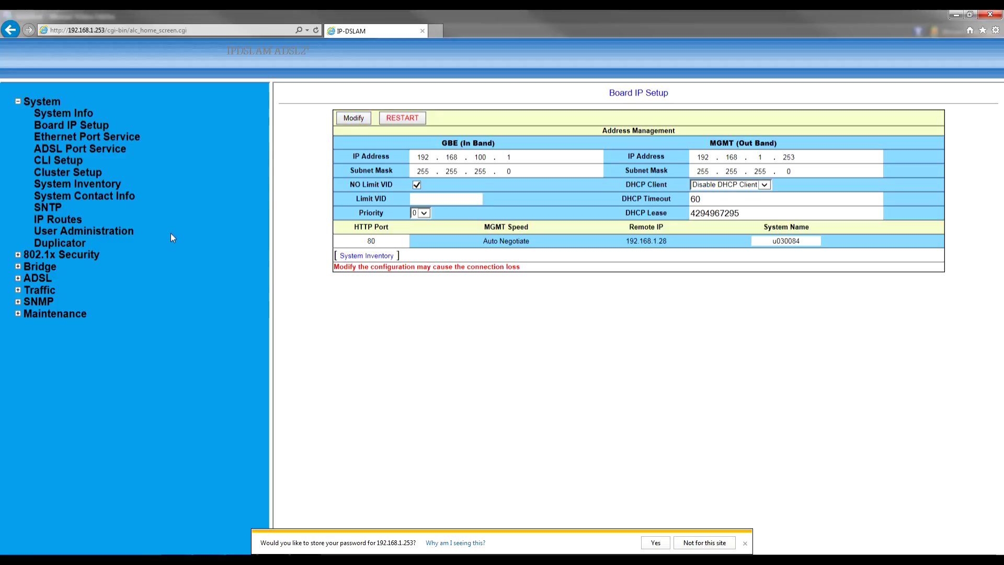
Apply the 0.0.0.0 System Gateway on IP Routes, then collapse System and expand Maintenance
left_click(59, 220)
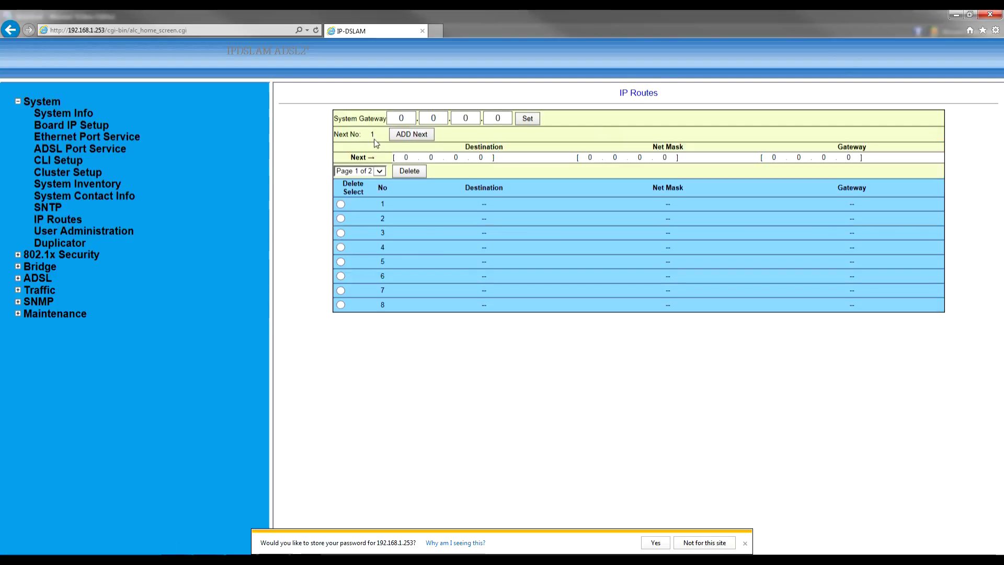
left_click_drag(387, 119, 349, 119)
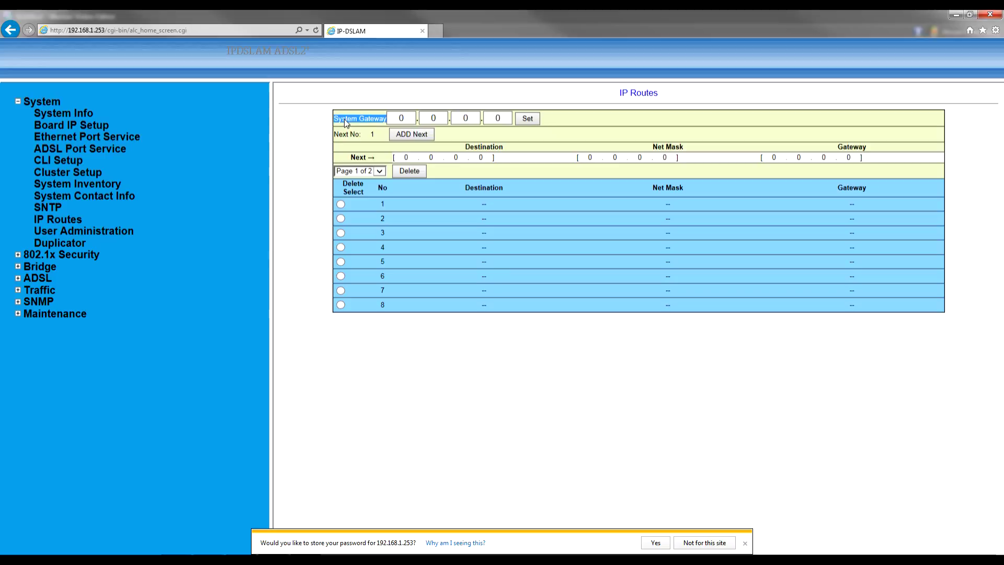
left_click(401, 118)
left_click(528, 120)
left_click(18, 101)
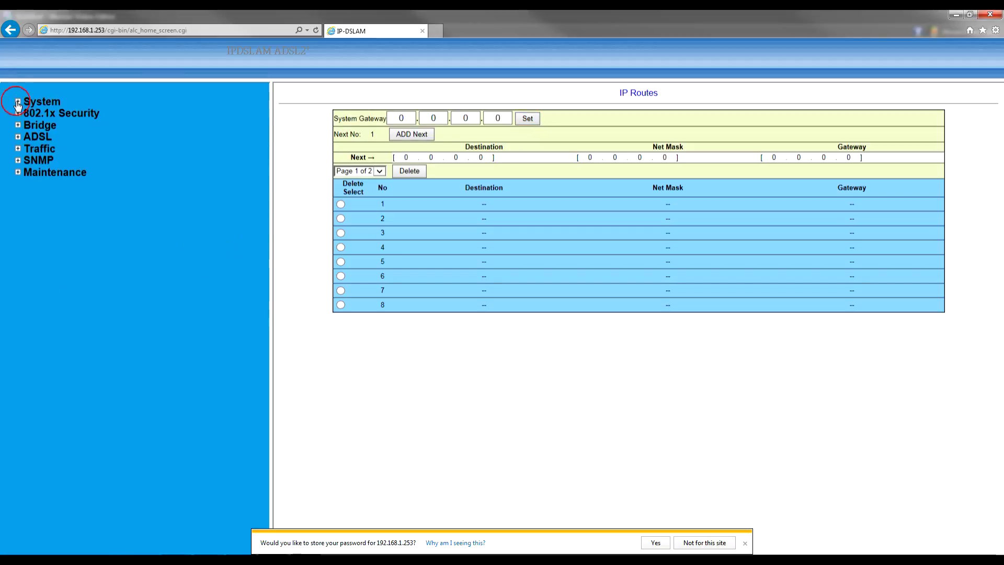
left_click(17, 173)
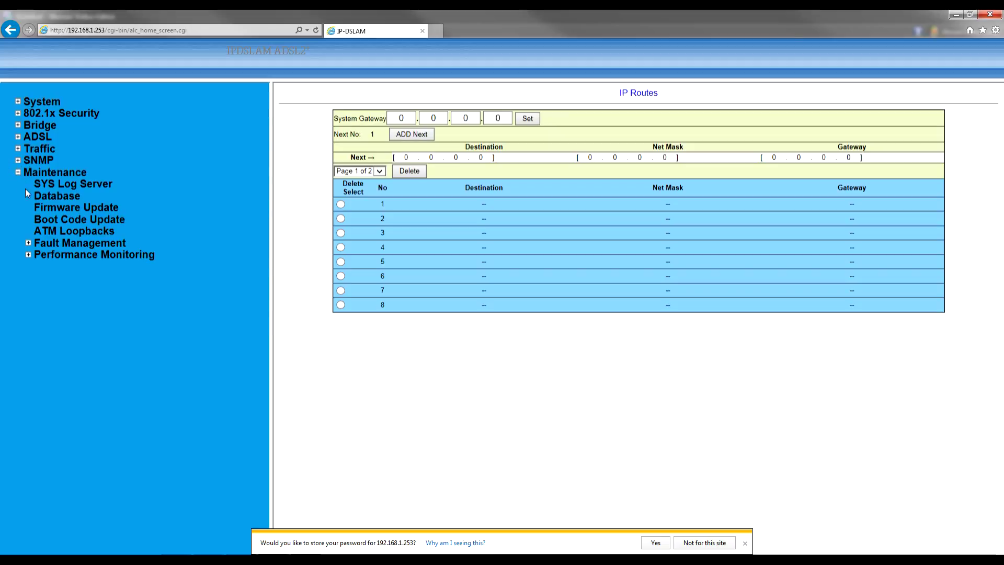
Select (D)Save Running Config to Flash in the Database page's DB Config Select list
left_click(51, 197)
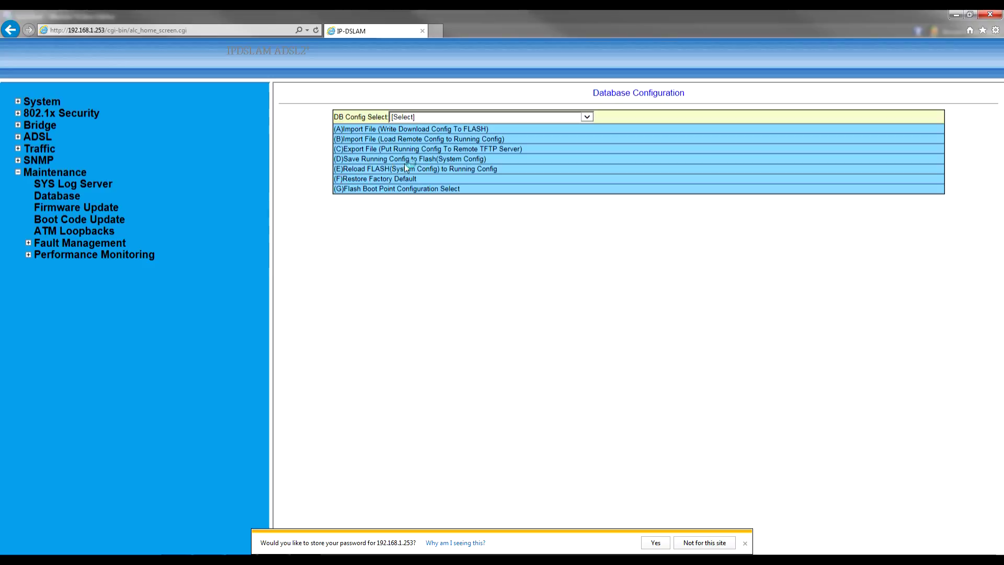
left_click_drag(494, 160, 339, 161)
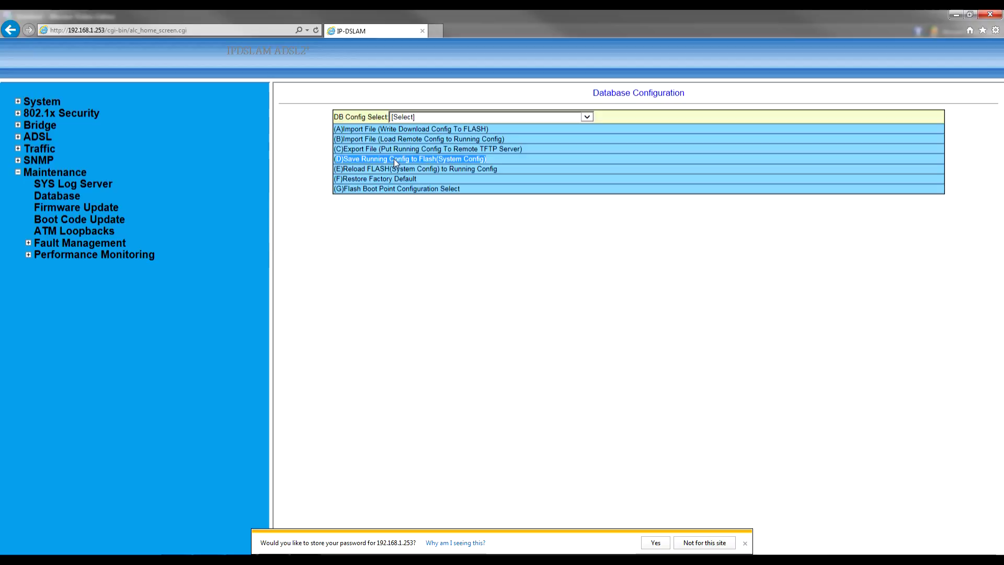
left_click(585, 116)
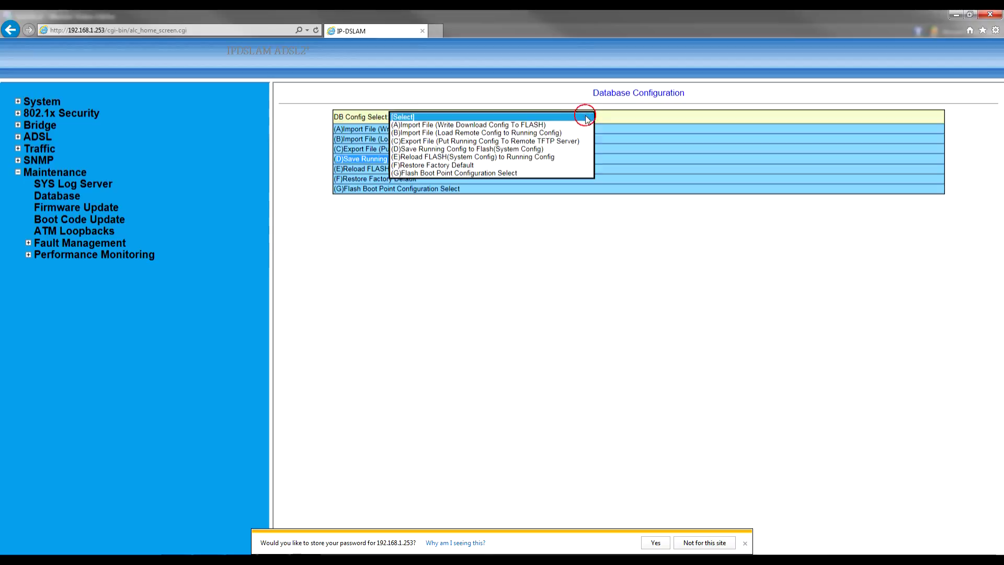
left_click(551, 150)
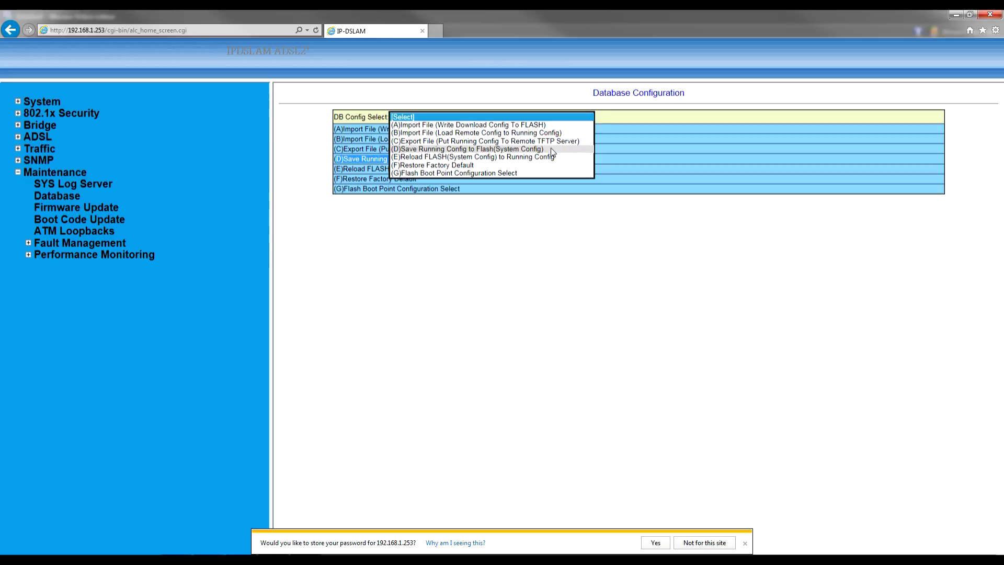